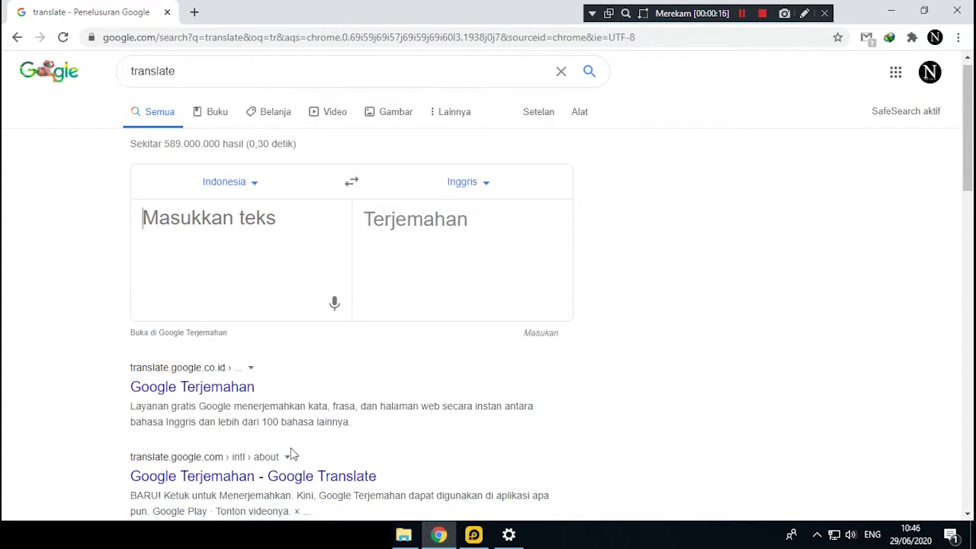
Step: Switch to File Explorer, display the Compressed folder's contents as large icons and select VAC_10_2.zip
left_click(406, 534)
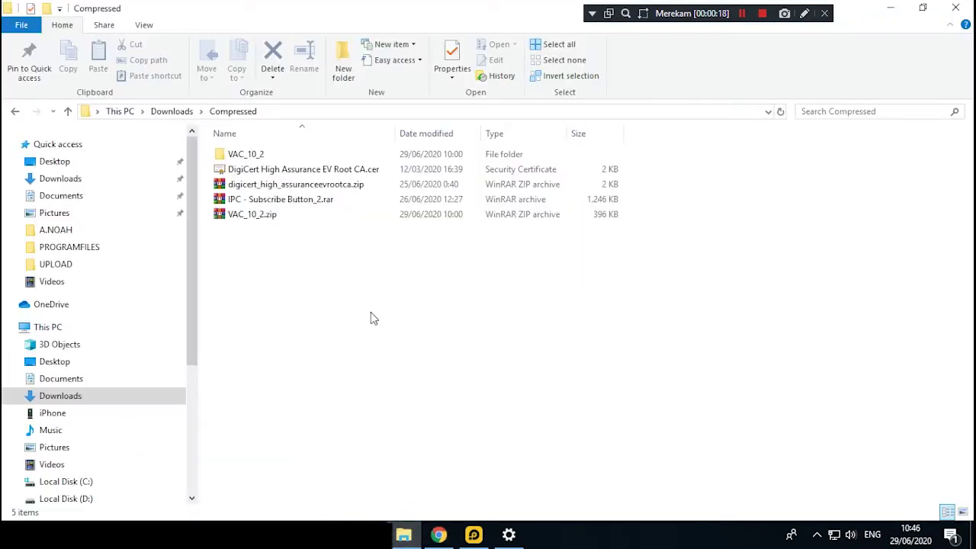
left_click_drag(256, 230, 244, 221)
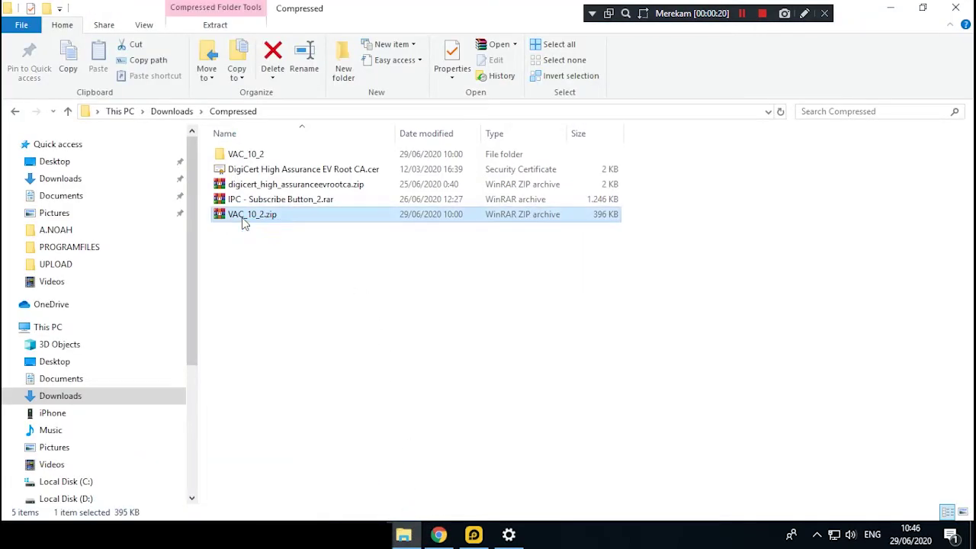
left_click(963, 512)
left_click(568, 191)
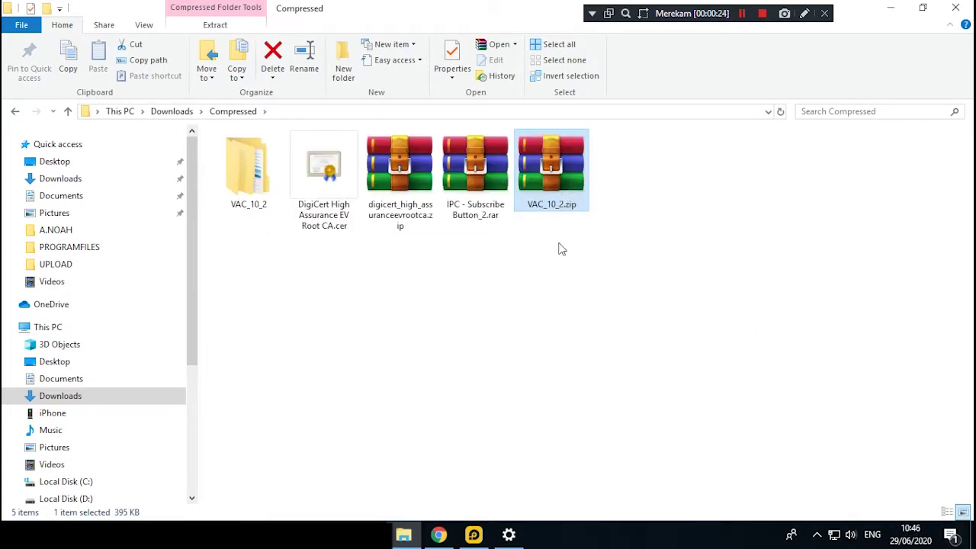
left_click(627, 260)
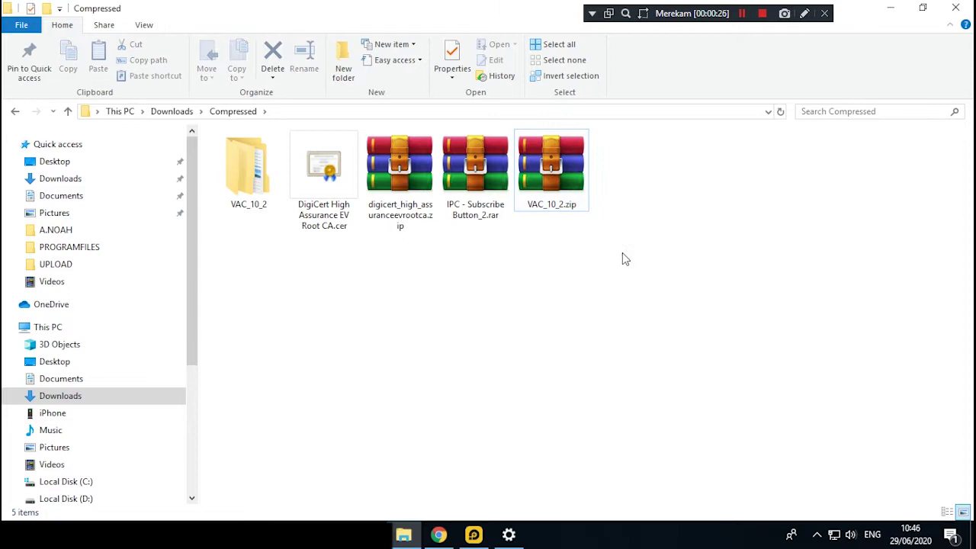
left_click(569, 166)
Step: Look inside the extracted VAC_10_2 folder and return to the Compressed folder, selecting VAC_10_2.zip
double_click(255, 174)
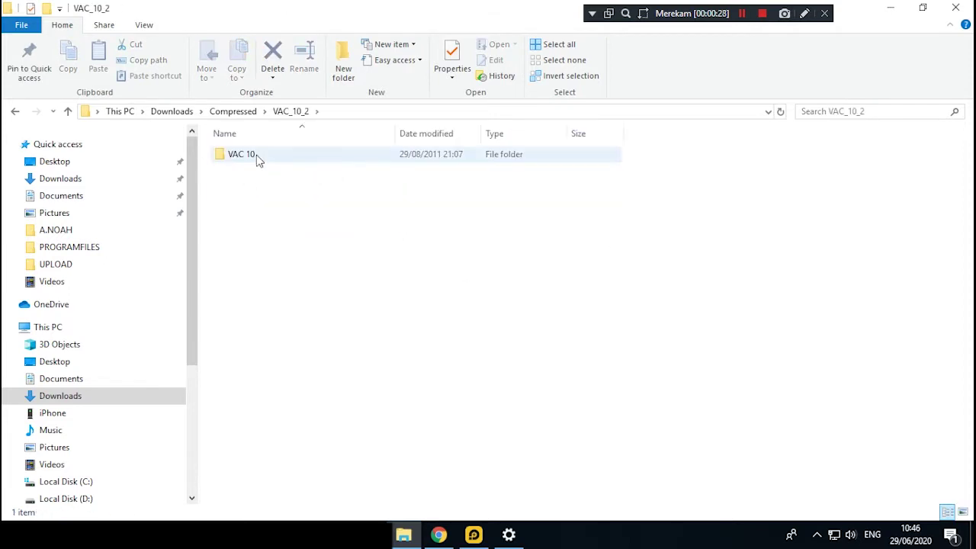
left_click(258, 158)
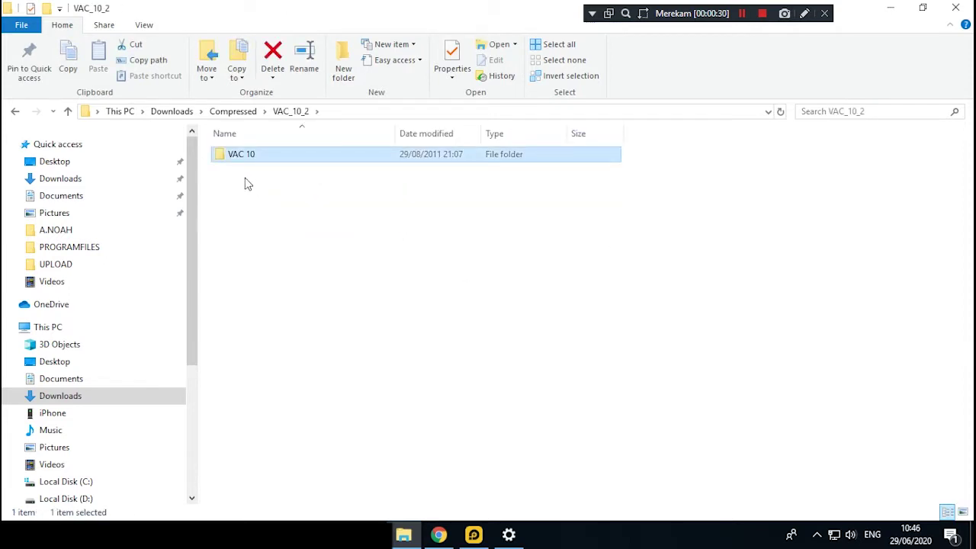
left_click(15, 111)
left_click(577, 202)
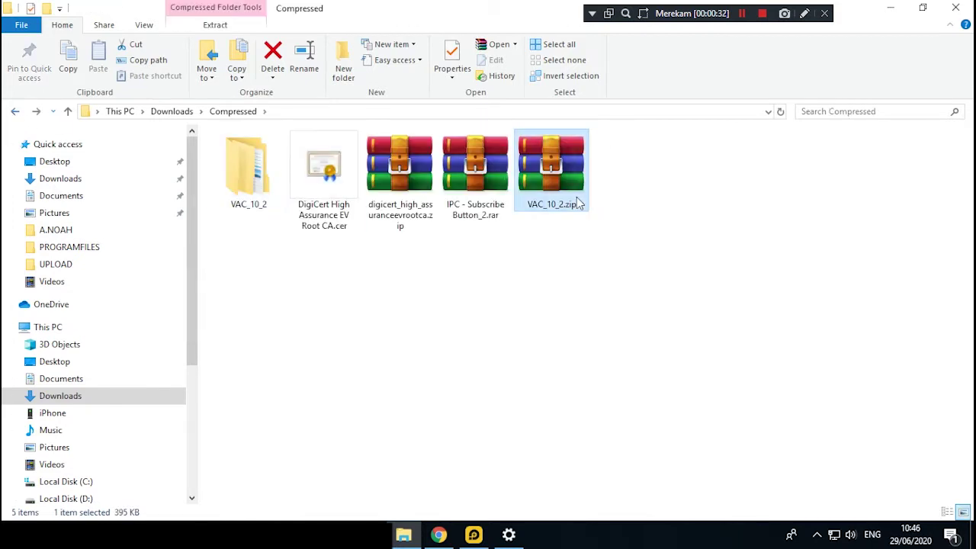
left_click_drag(674, 266, 543, 156)
left_click_drag(692, 288, 542, 167)
Step: Open the VAC 10 folder inside VAC_10_2 and locate the installers setup.exe and setup64.exe
double_click(256, 201)
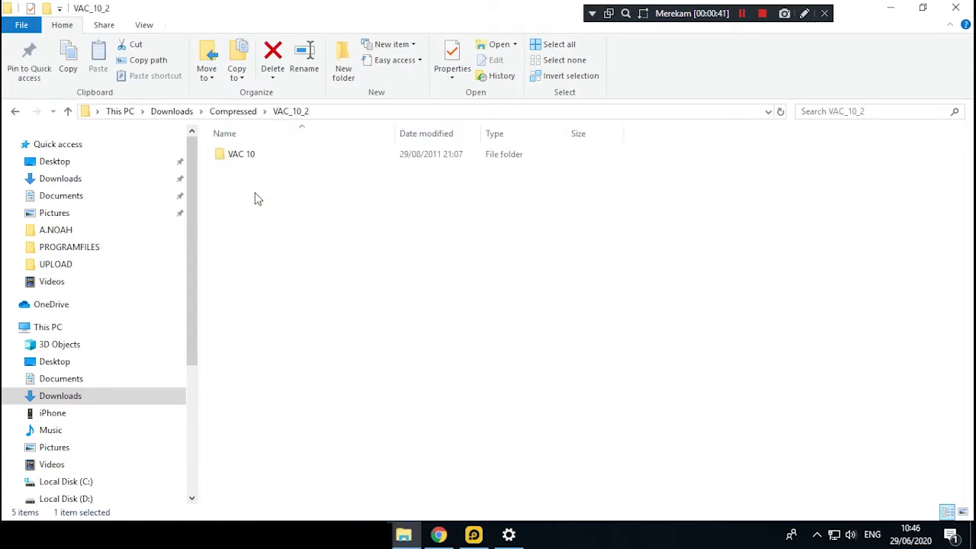
double_click(272, 155)
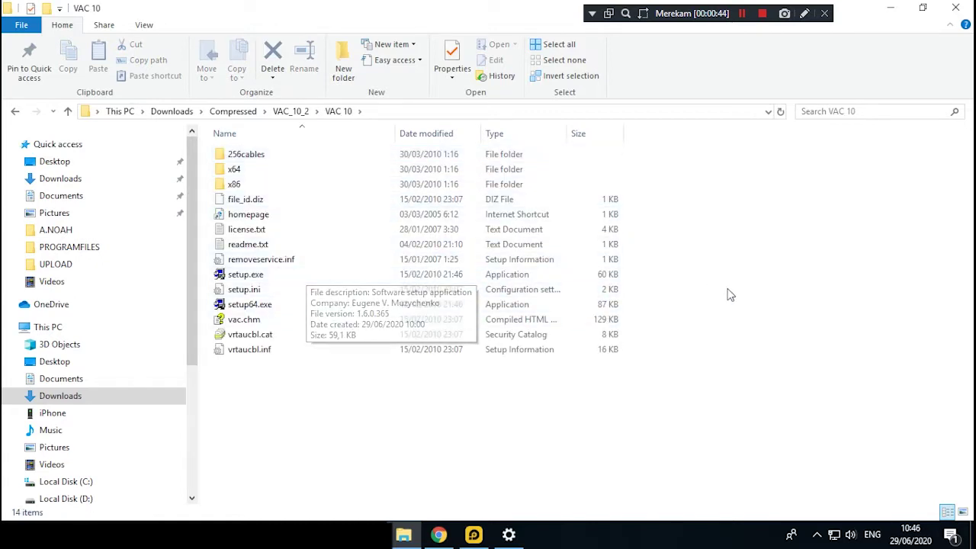
left_click(260, 275)
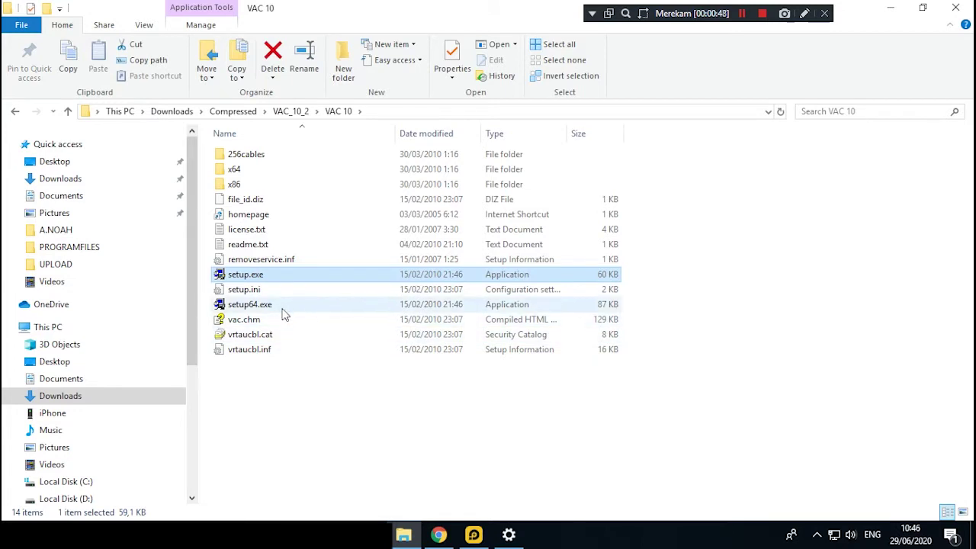
left_click(276, 306)
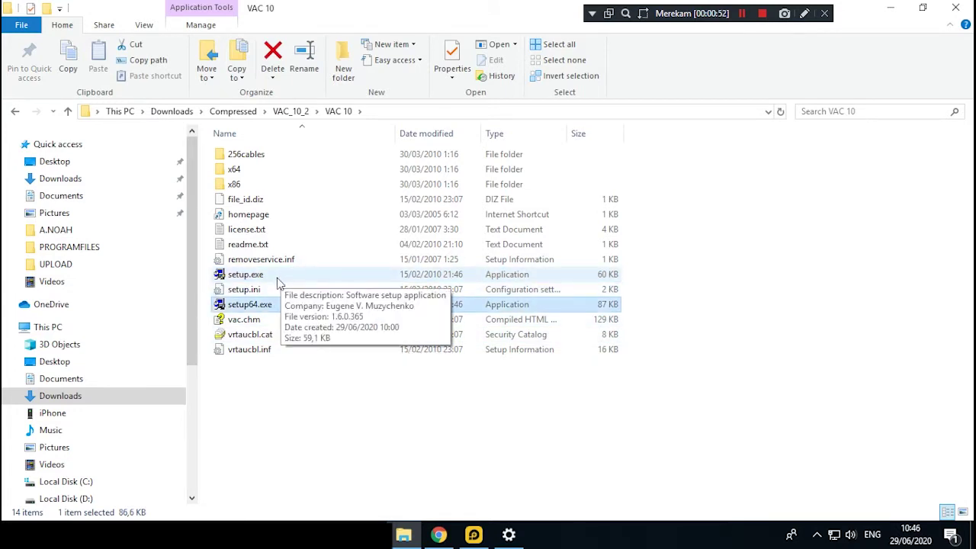
left_click(276, 278)
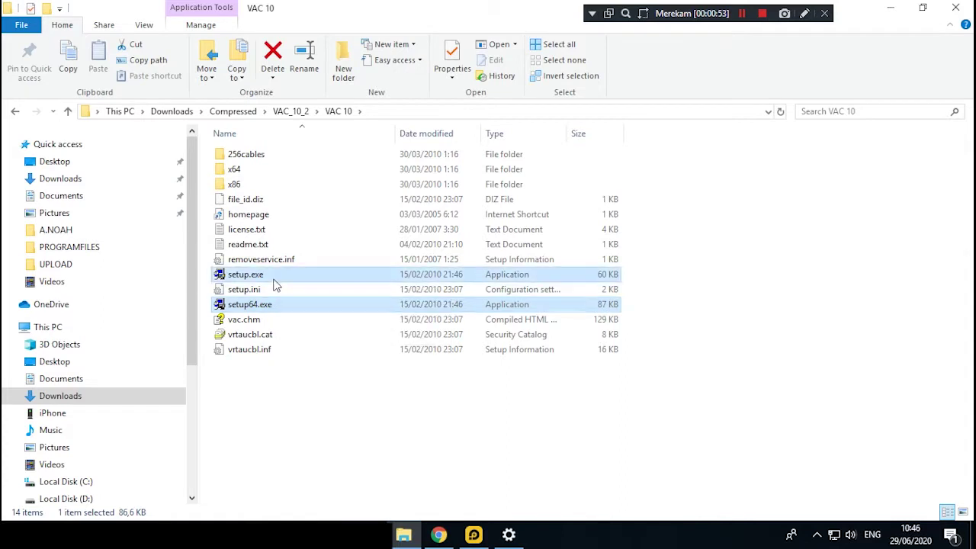
Step: Try to run the Virtual Audio Cable installer setup64.exe and decline keeping the trace log file
left_click(325, 306)
double_click(324, 307)
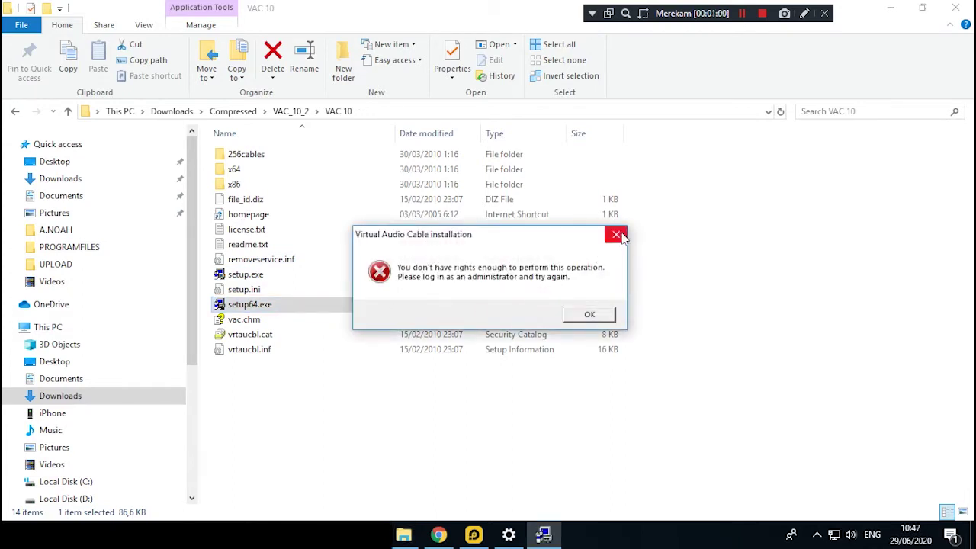
left_click(616, 235)
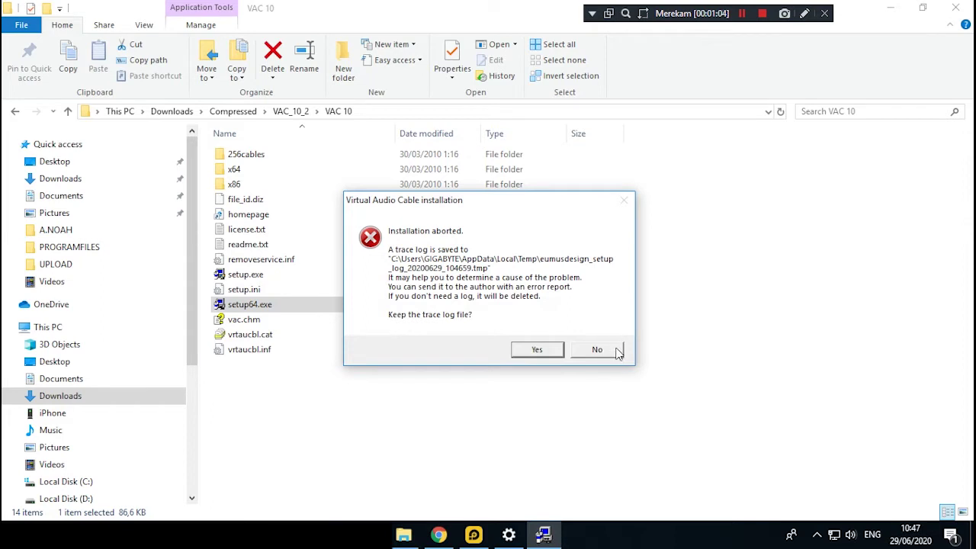
left_click(598, 349)
Step: Leave the VAC 10 folder and return to the Compressed folder
left_click(370, 396)
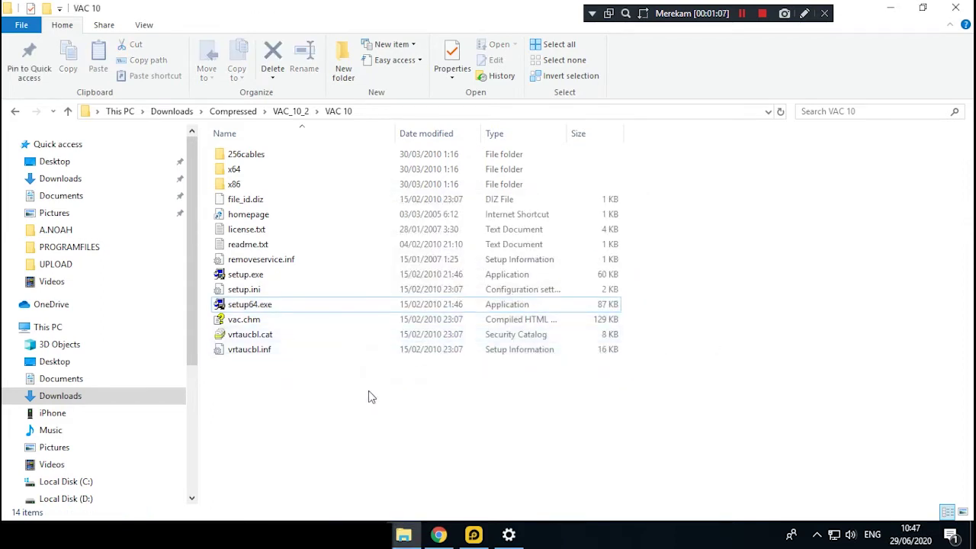
left_click_drag(694, 404, 631, 429)
left_click(15, 112)
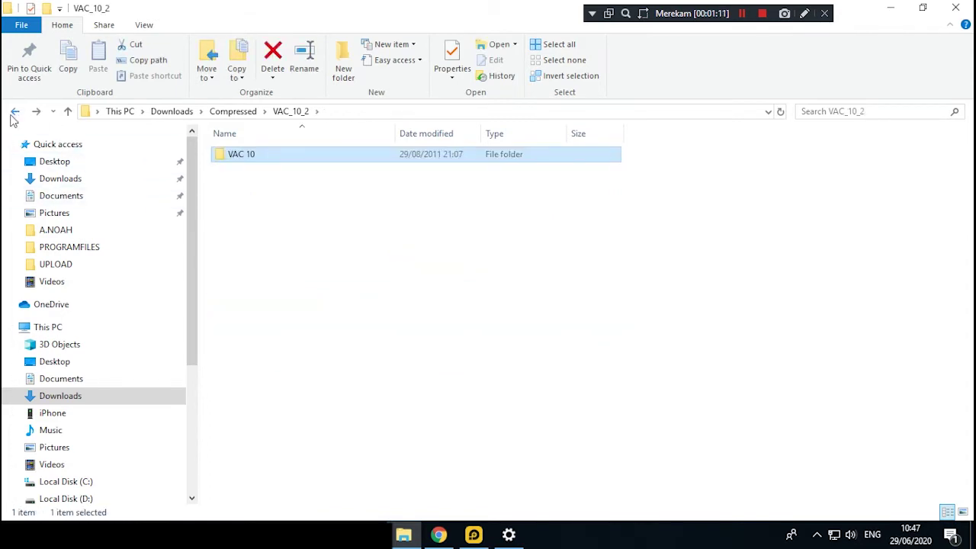
left_click(13, 114)
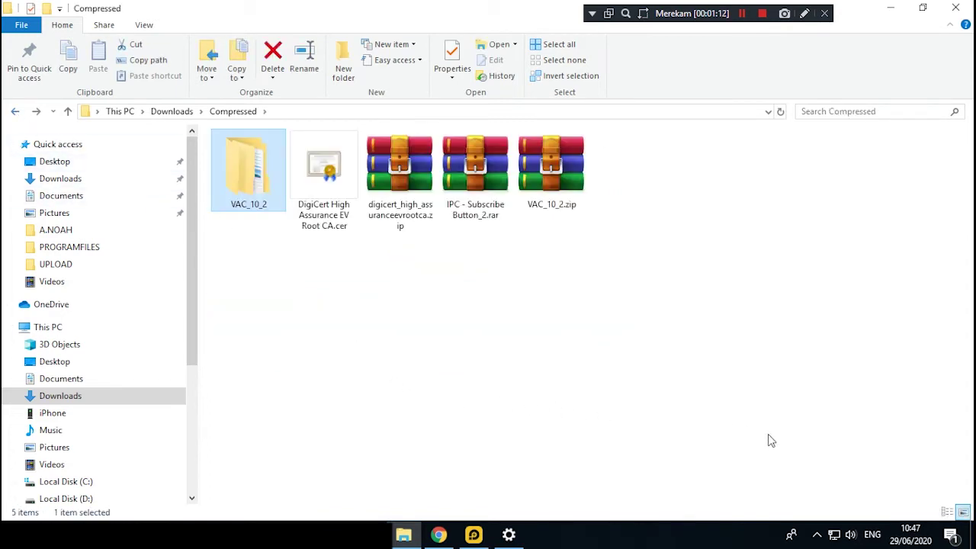
right_click(854, 536)
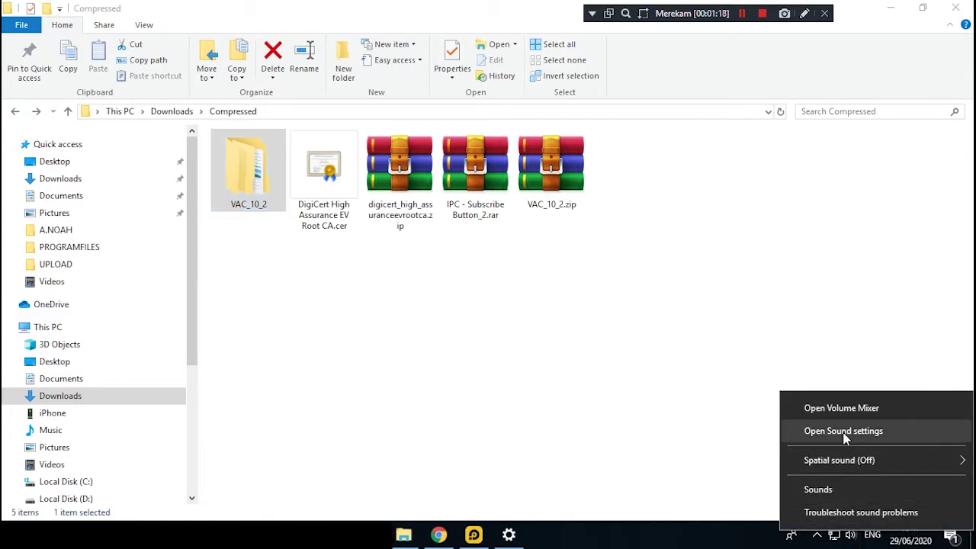
left_click(845, 431)
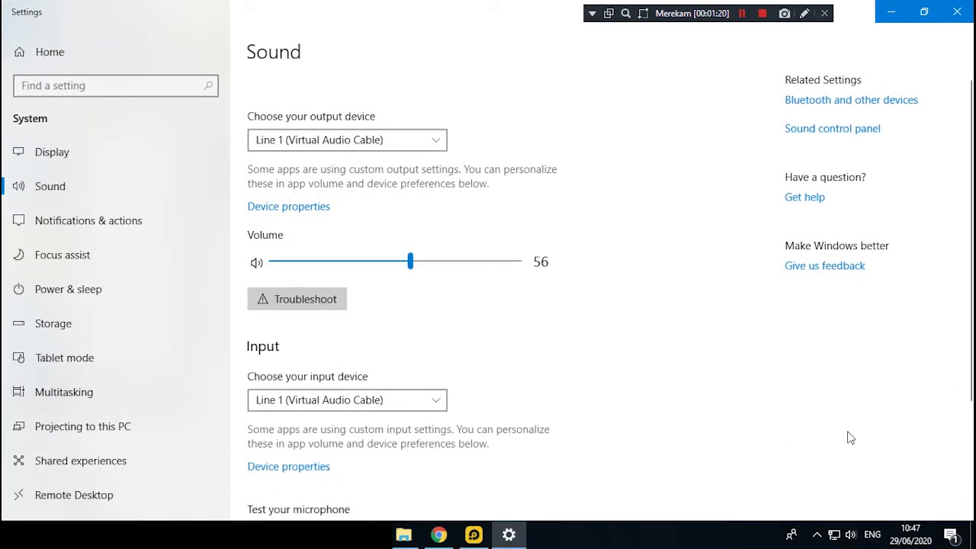
left_click(958, 12)
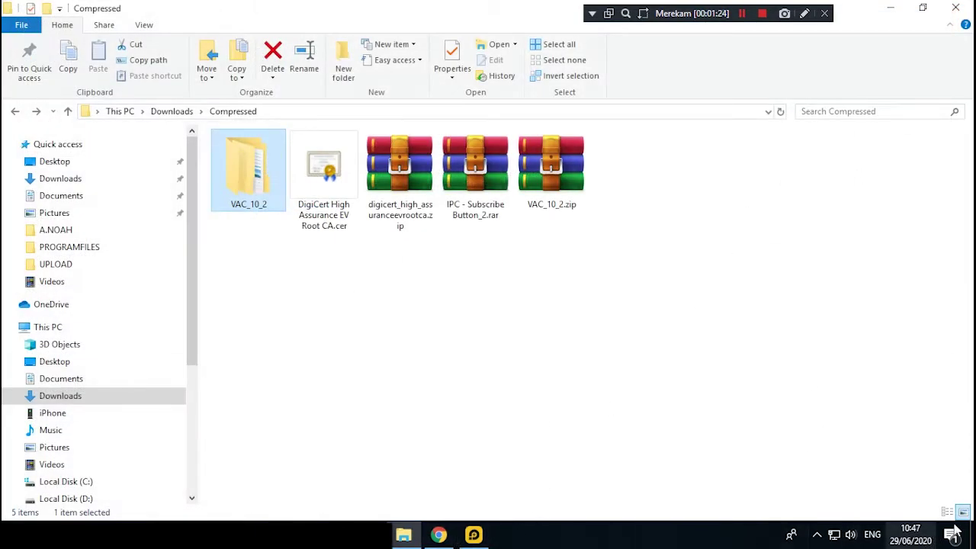
Step: Open the Windows sound settings and bring up the Sound control panel
right_click(850, 535)
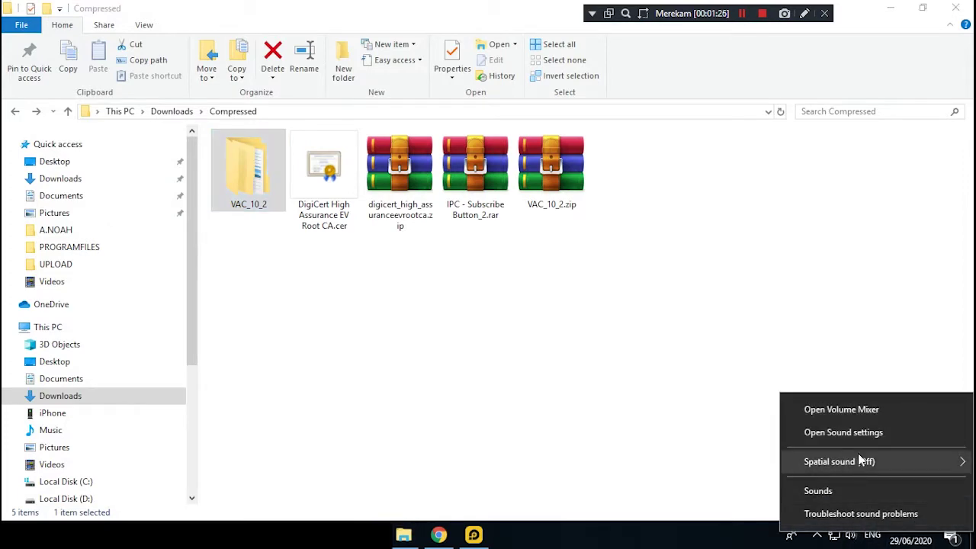
left_click(860, 432)
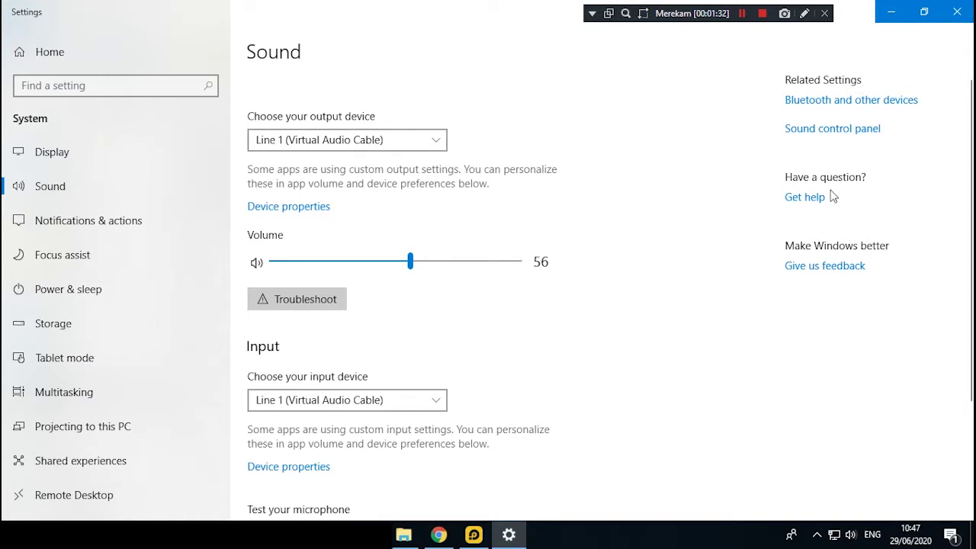
left_click(836, 131)
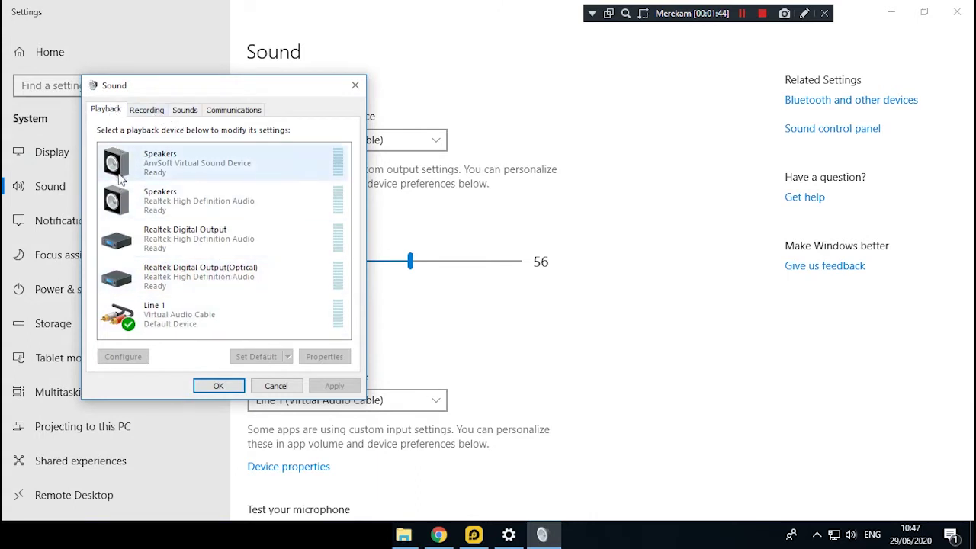
Step: Check the options of the Line 1 Virtual Audio Cable playback device and view the recording devices
right_click(166, 313)
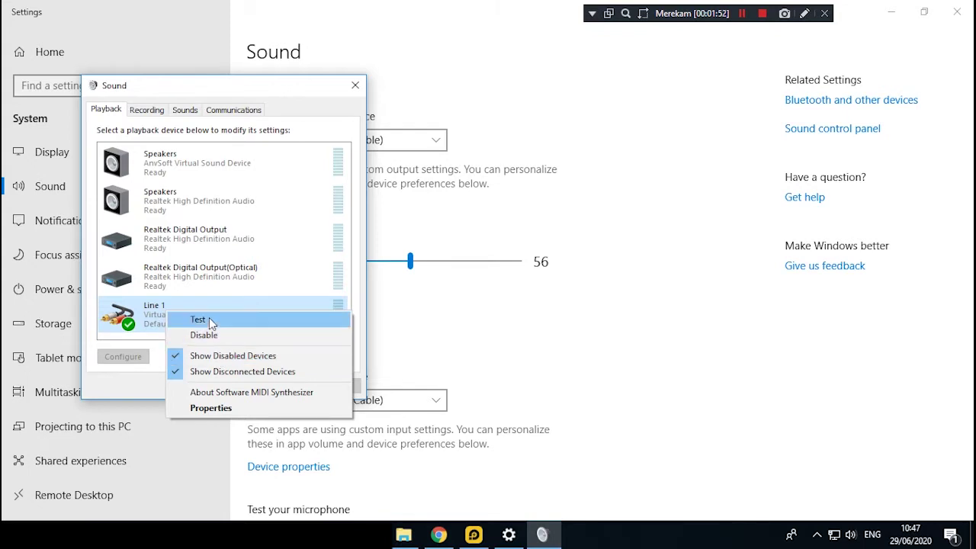
left_click(136, 311)
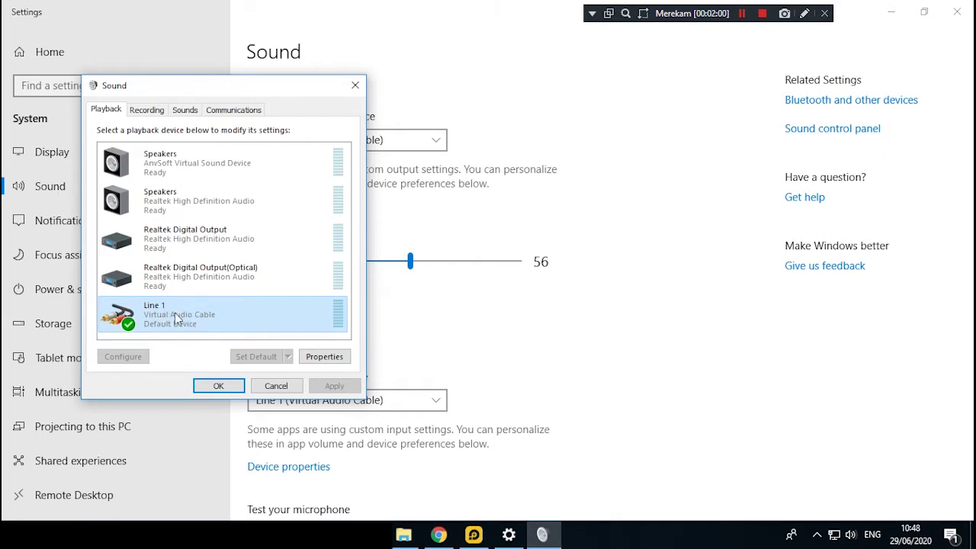
left_click(149, 112)
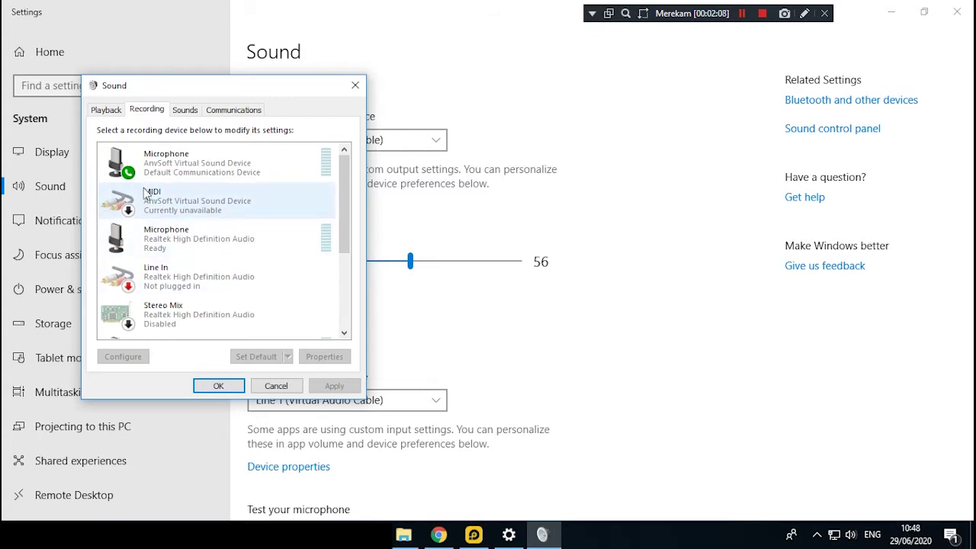
left_click(110, 114)
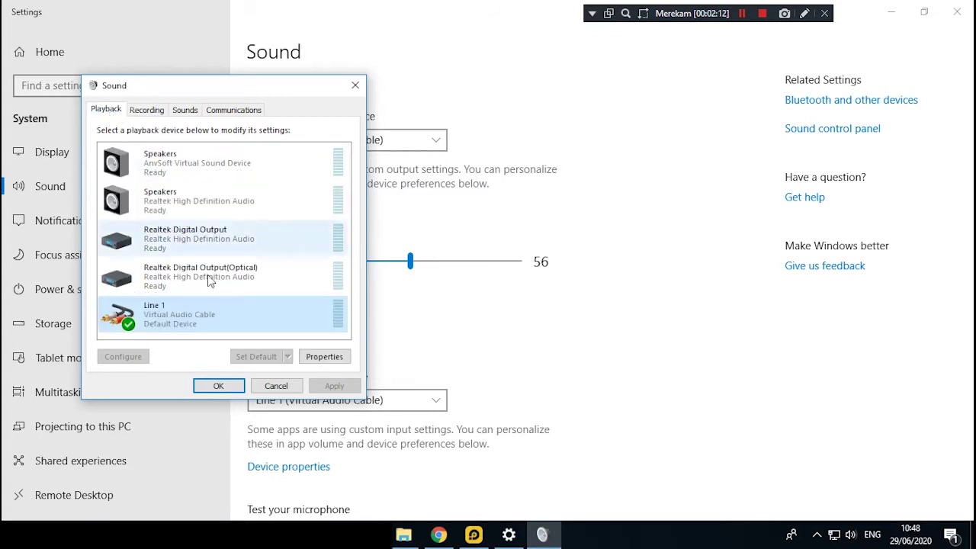
Step: Compare the options of the Line 1 and AnvSoft Speakers playback devices, and close the Sound dialog without saving
right_click(205, 315)
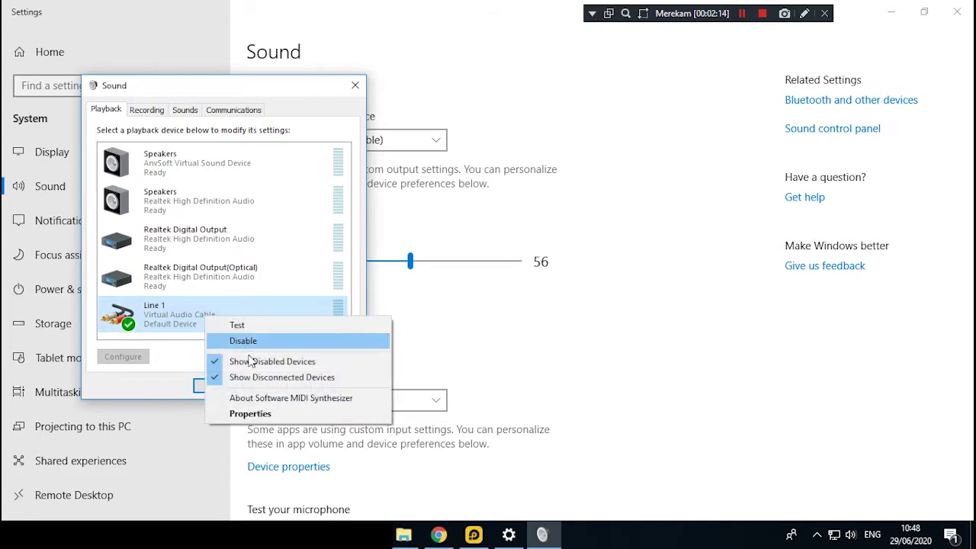
right_click(189, 166)
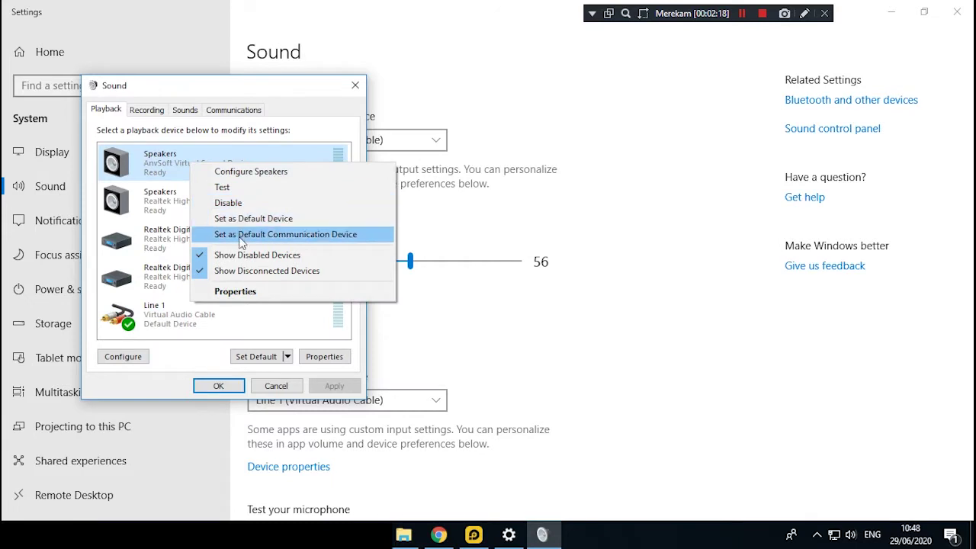
left_click(257, 91)
right_click(182, 319)
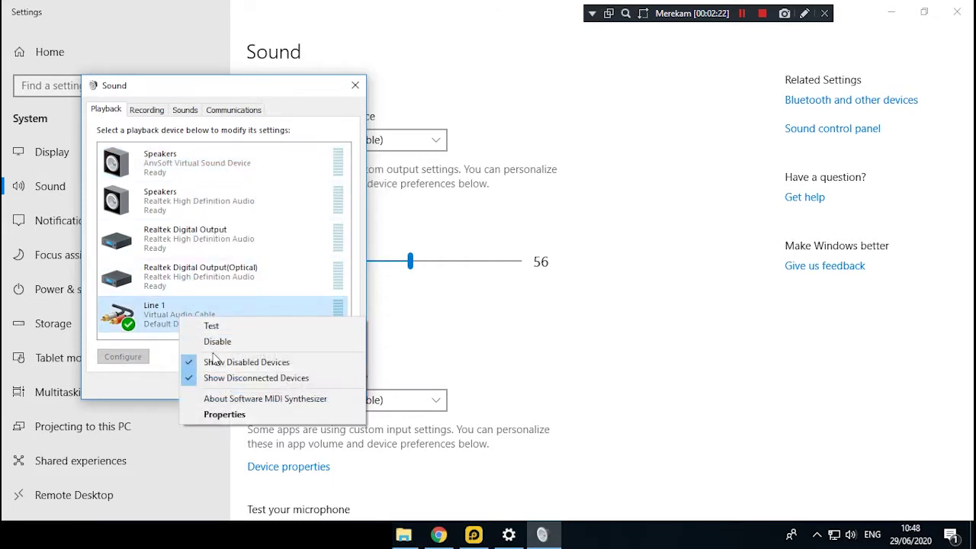
left_click(252, 99)
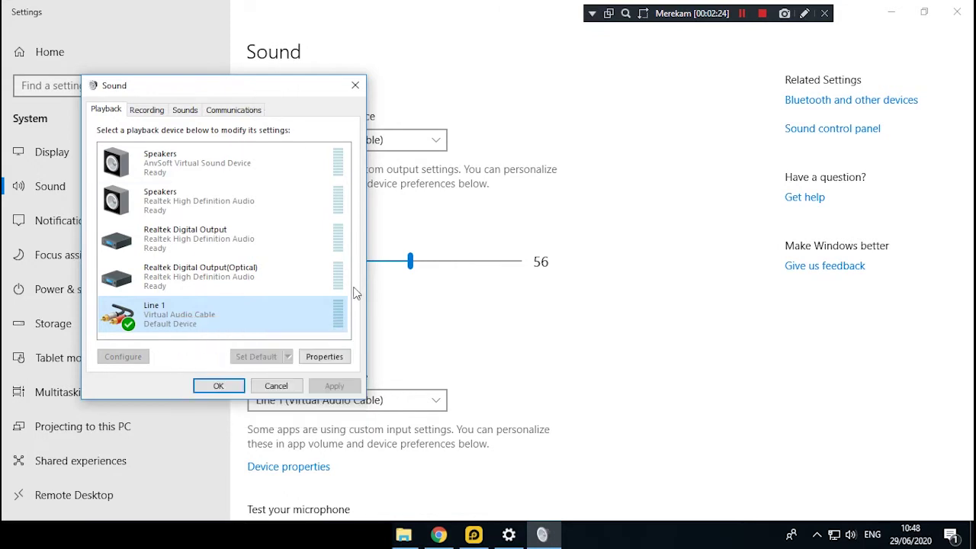
left_click(277, 384)
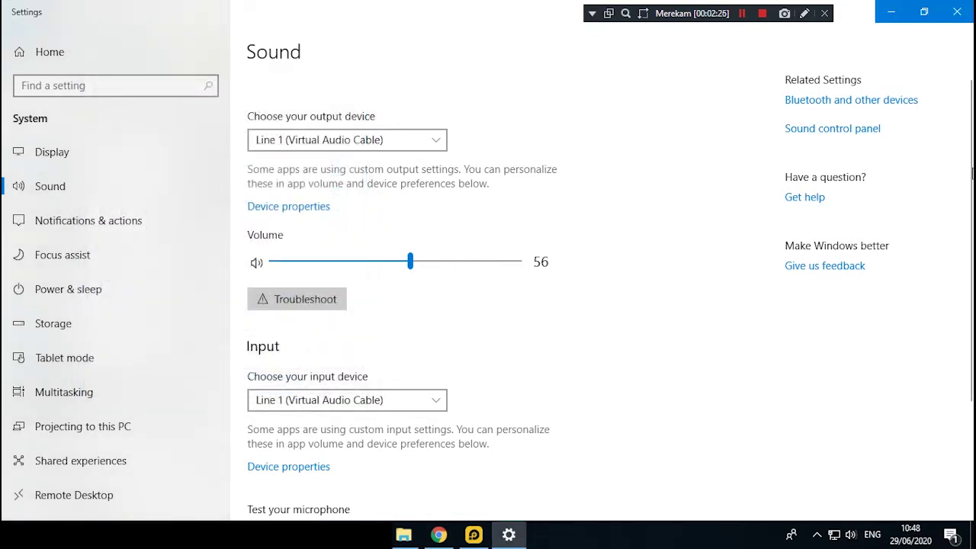
Step: Set the output device to Speakers (Realtek High Definition Audio)
scroll(967, 156, "down", 1)
scroll(968, 157, "up", 1)
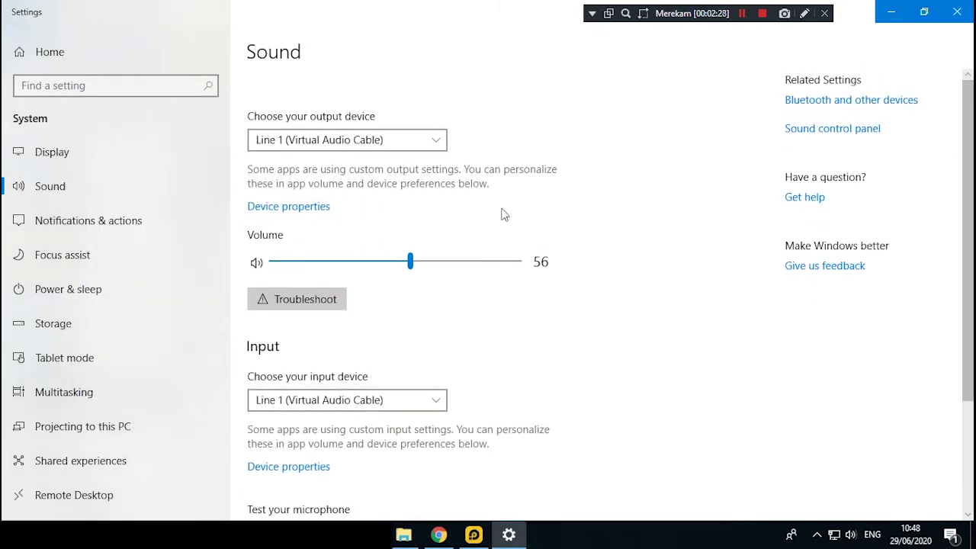
left_click(409, 141)
left_click(404, 209)
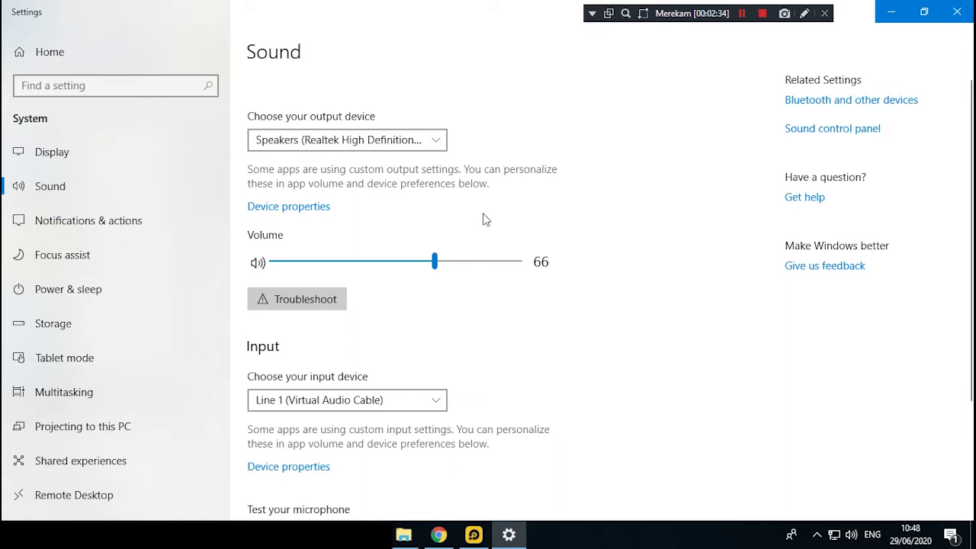
Step: Set the output device to Line 1 (Virtual Audio Cable) and keep Line 1 (Virtual Audio Cable) selected as the input device
left_click(417, 145)
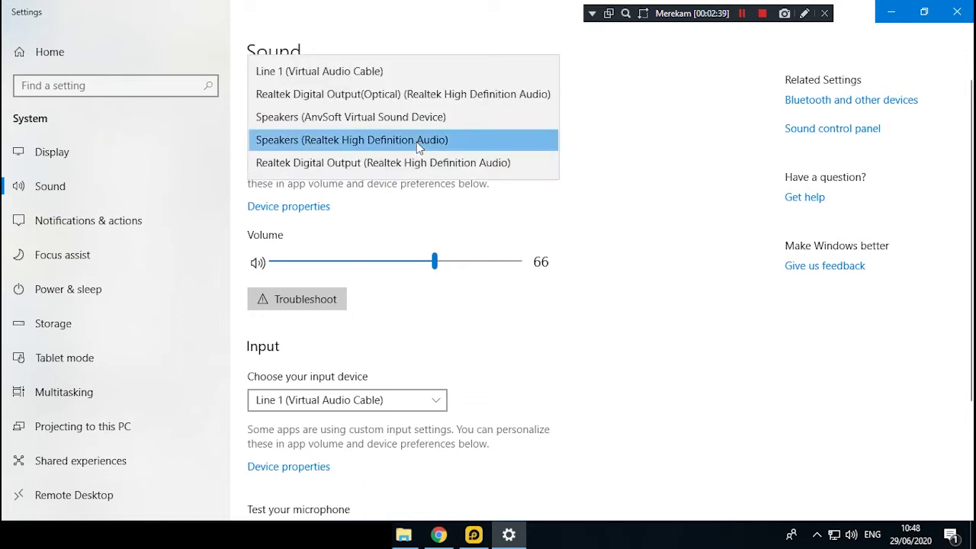
left_click(387, 72)
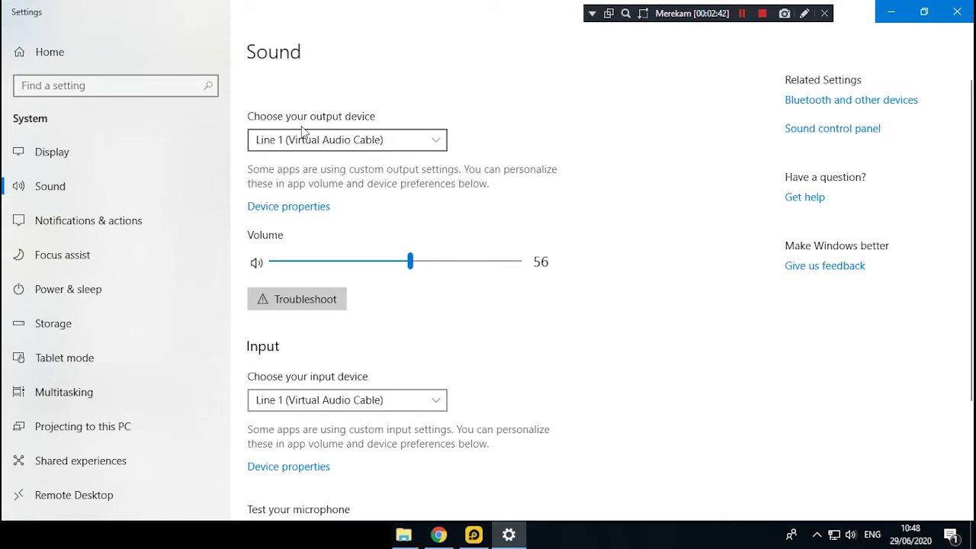
left_click(401, 404)
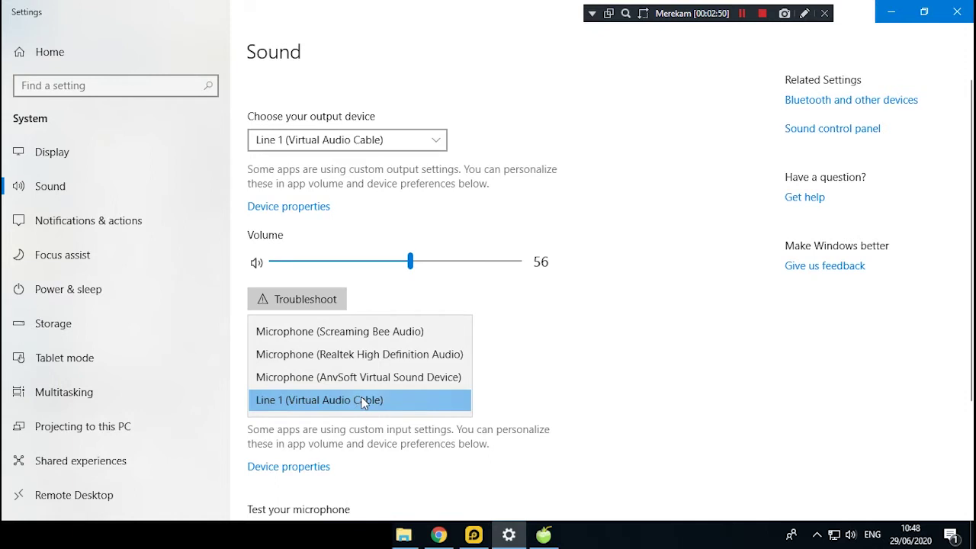
left_click(363, 403)
left_click(370, 402)
left_click(379, 400)
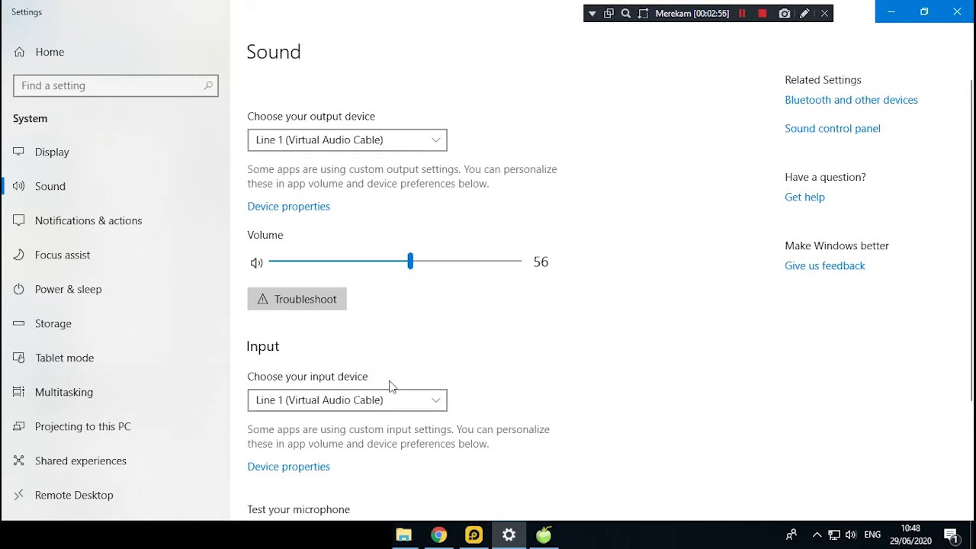
Step: Set the output volume to 57 and recheck the output and input device selections, keeping Line 1 for both
left_click_drag(411, 261, 415, 265)
left_click(414, 262)
left_click(437, 144)
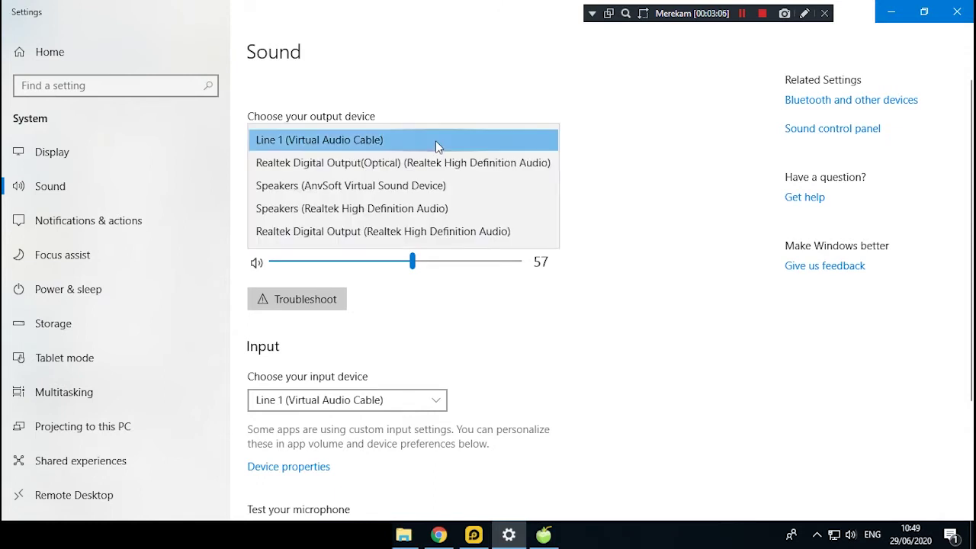
left_click(436, 144)
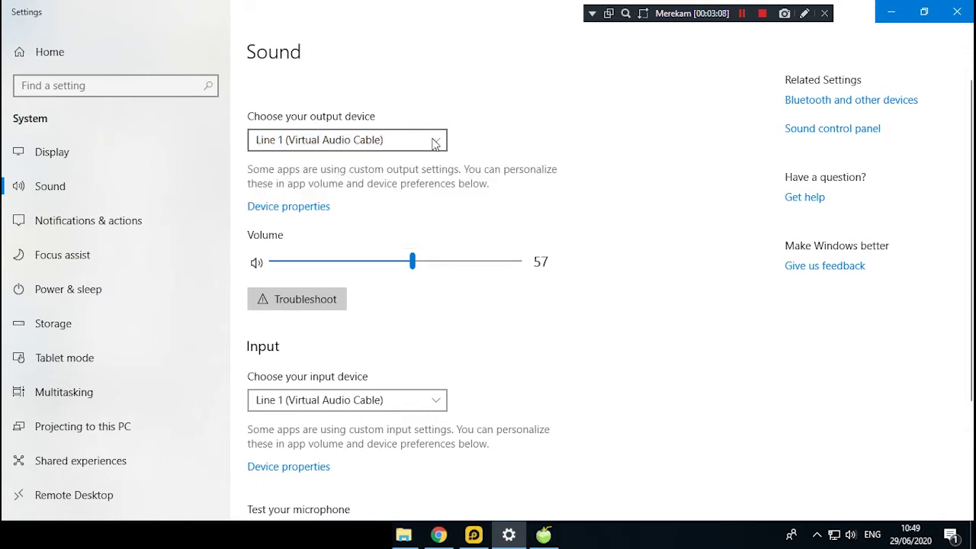
left_click(412, 400)
left_click(414, 403)
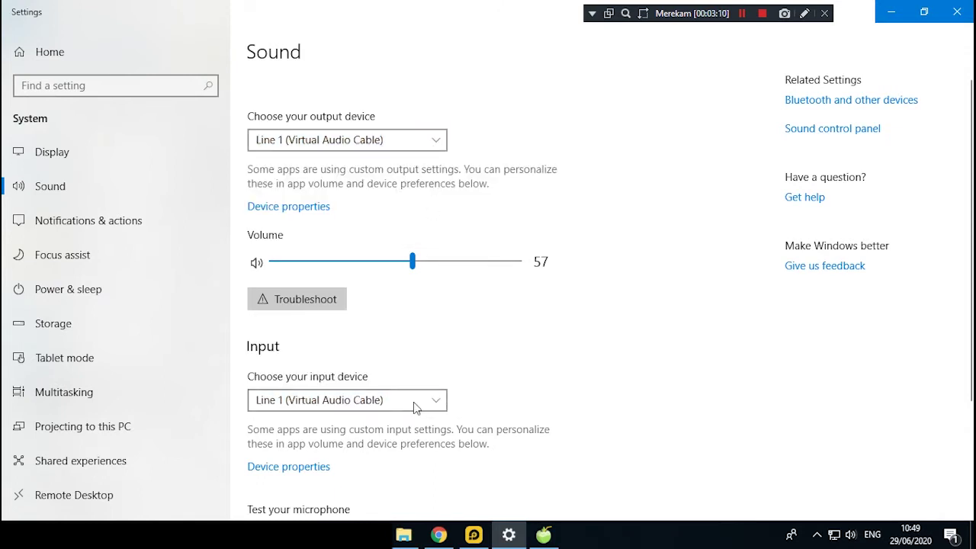
Step: Close the sound settings and dismiss the Unsupported 16-Bit Application message
mouse_move(972, 154)
left_mouse_down()
mouse_move(971, 173)
mouse_move(969, 143)
left_mouse_up()
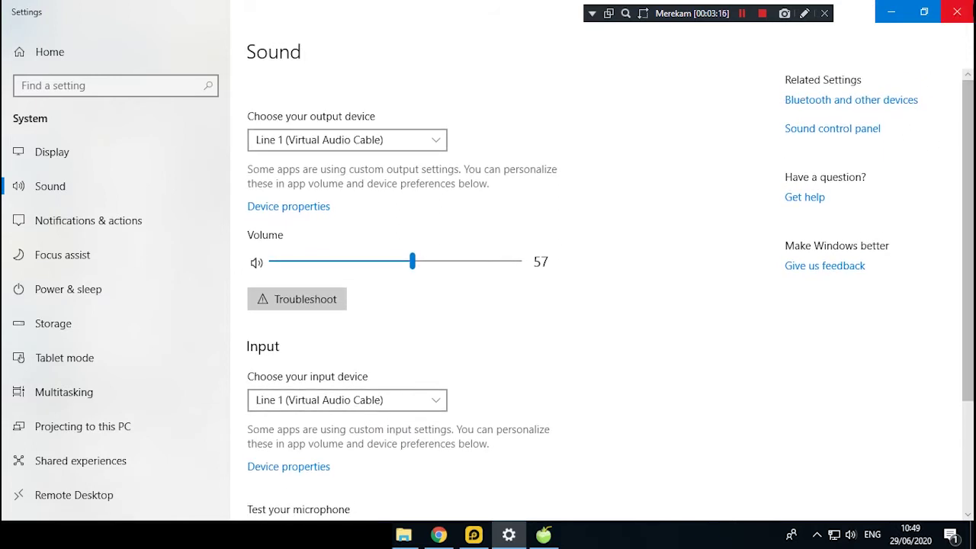
left_click(958, 13)
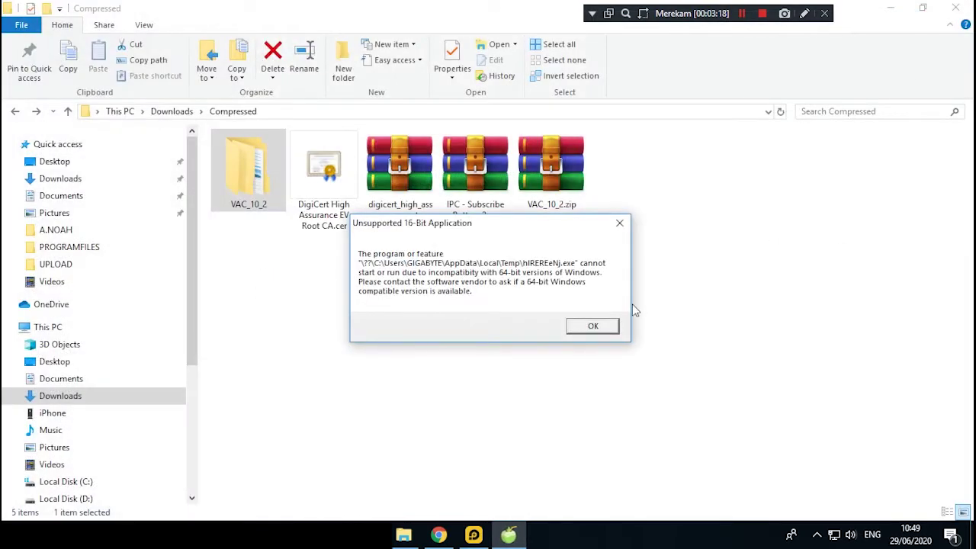
left_click(620, 223)
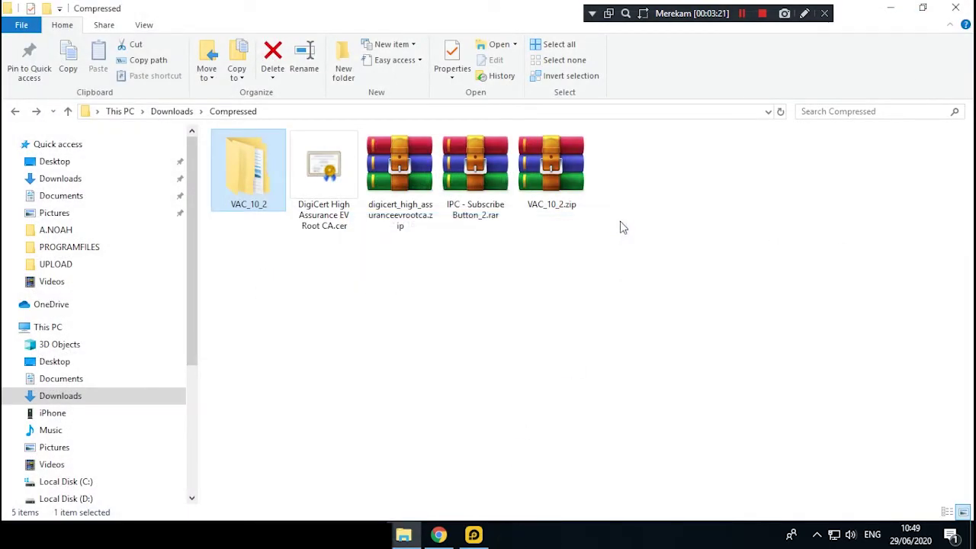
Step: Switch to Chrome and enter "coba coba coba coba" as the Indonesian text in the Google translator
left_click(440, 536)
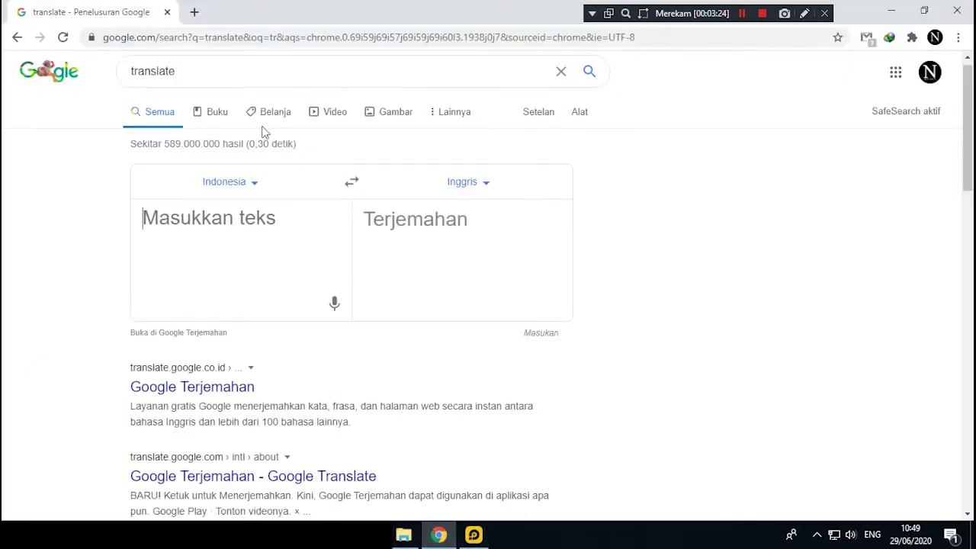
left_click(195, 70)
left_click(755, 160)
type("cob")
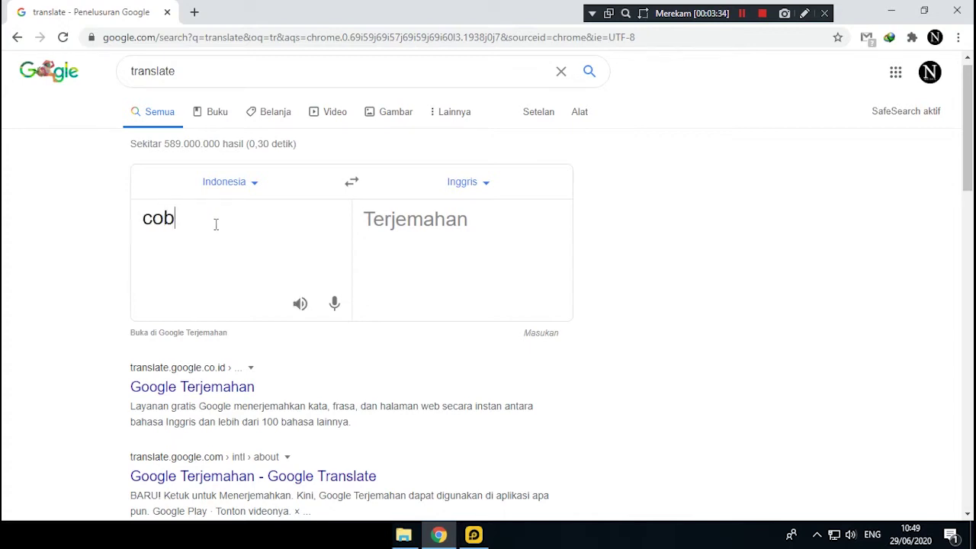
type("a coba coba ")
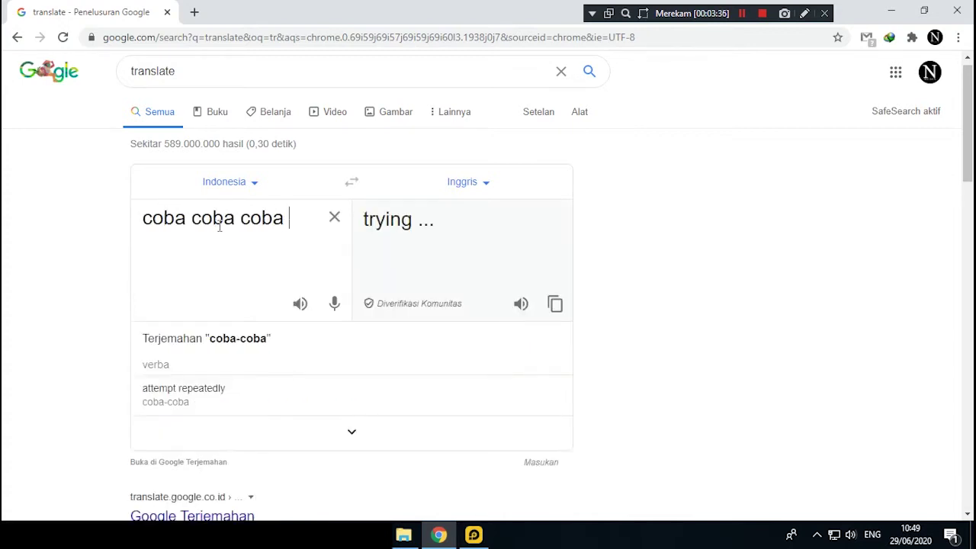
type("coba")
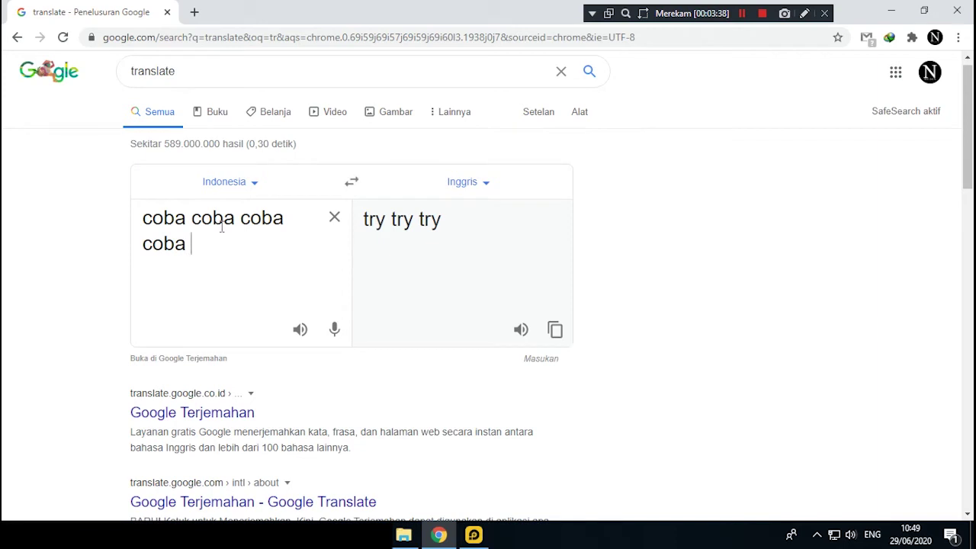
Step: Lengthen the Indonesian text with repeated pasted copies of "coba" and play its pronunciation aloud
key("ctrl+a")
key("ctrl+v")
key("ctrl+v")
key("ctrl+v")
key("ctrl+v")
key("ctrl+v")
key("ctrl+v")
key("ctrl+v")
key("ctrl+v")
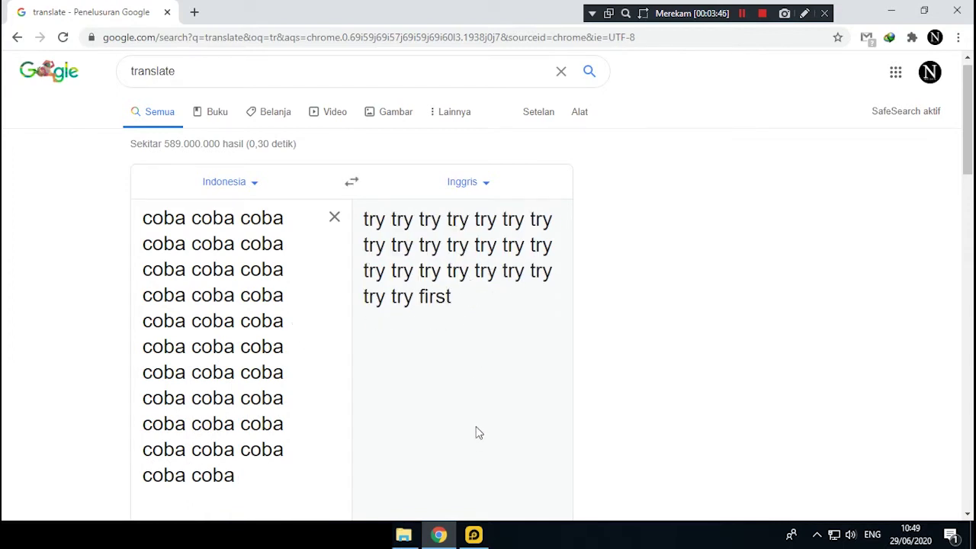
scroll(973, 191, "down", 1)
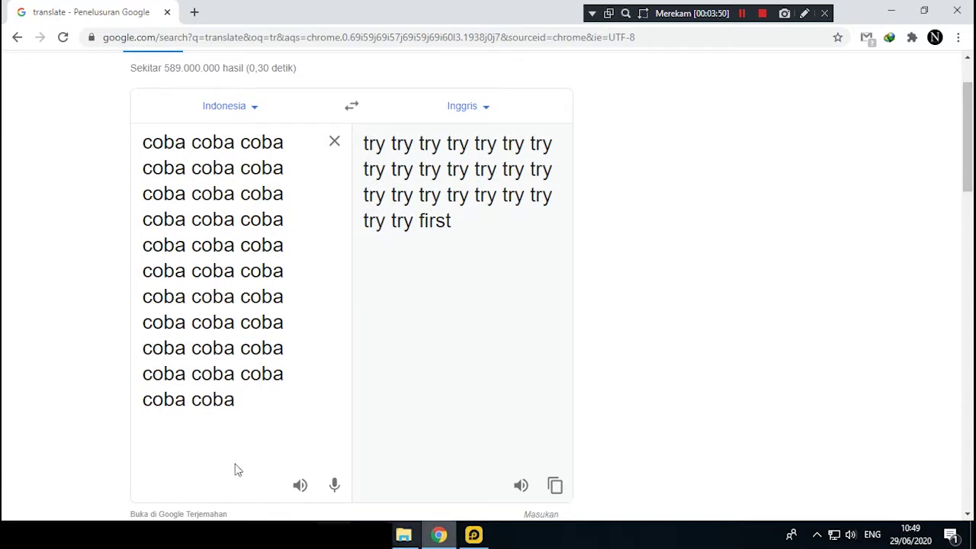
left_click(302, 487)
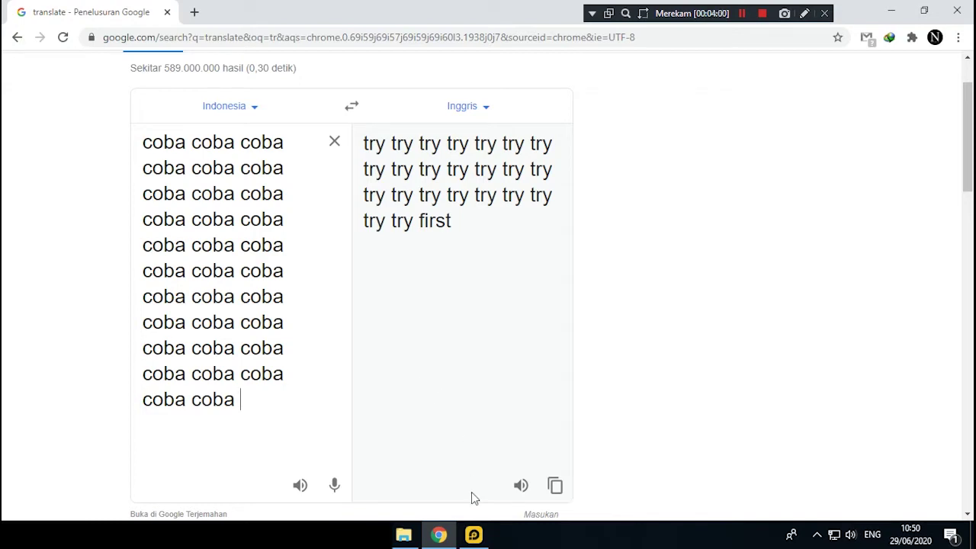
Step: Switch to LDPlayer and open the audio section of its settings
left_click(473, 536)
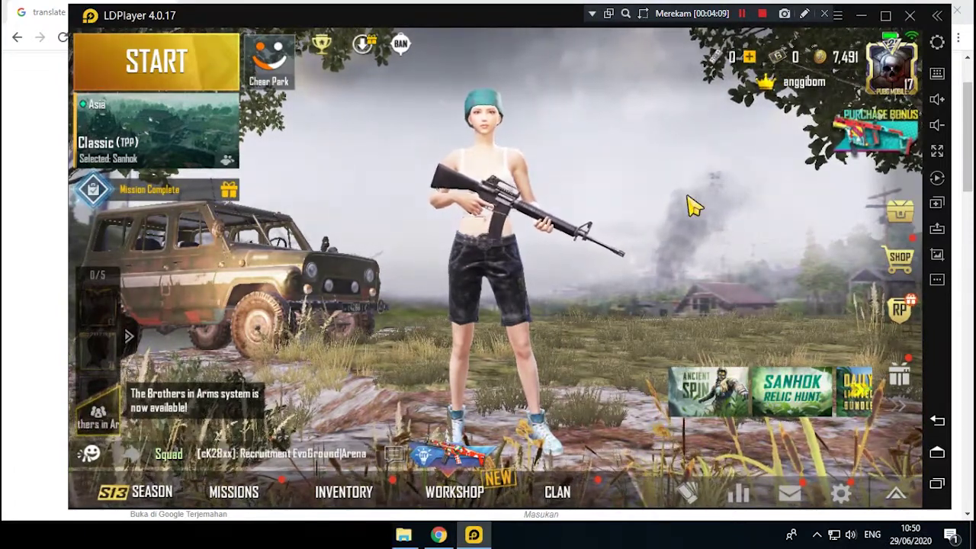
left_click(937, 43)
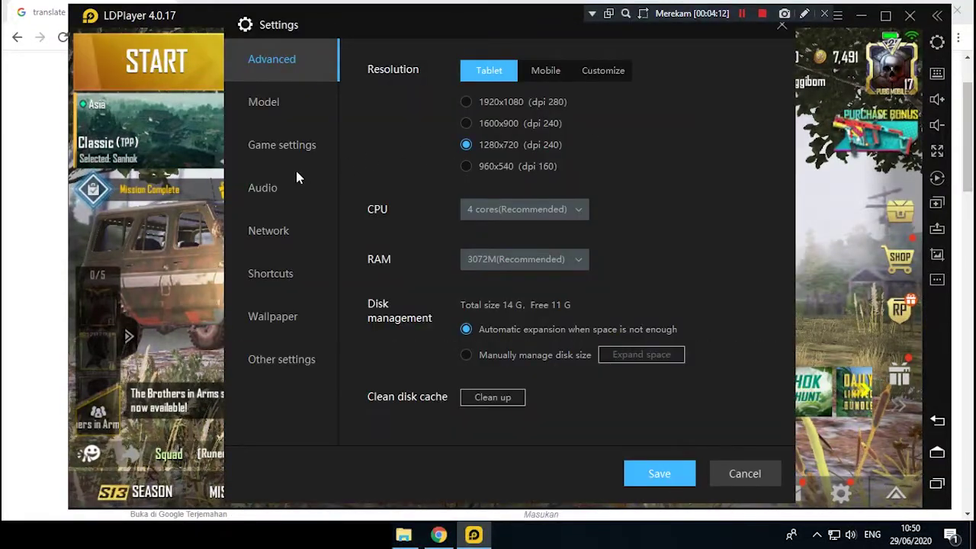
left_click(274, 192)
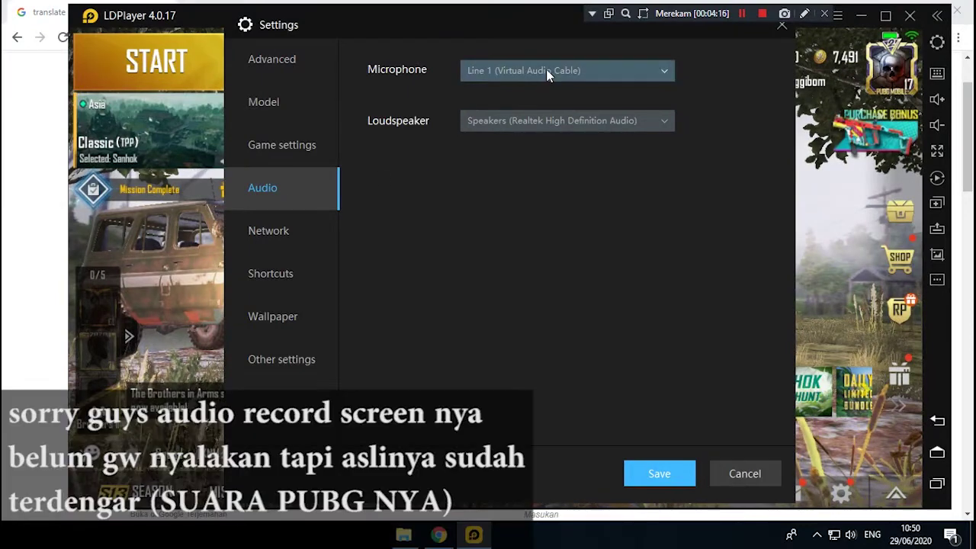
Step: Select Line 1 (Virtual Audio Cable) as the emulator's microphone and Speakers (Realtek High Definition Audio) as its loudspeaker
left_click(546, 71)
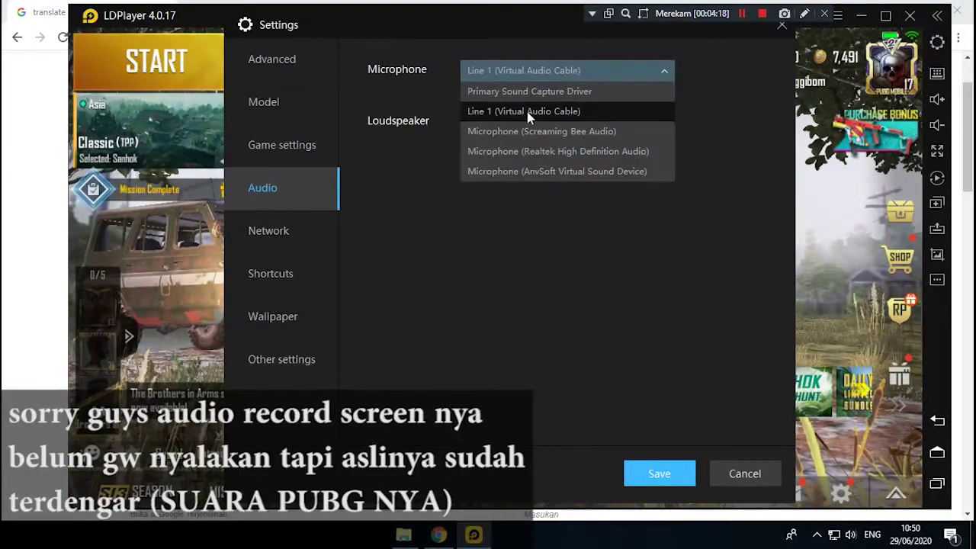
left_click(527, 111)
left_click(540, 76)
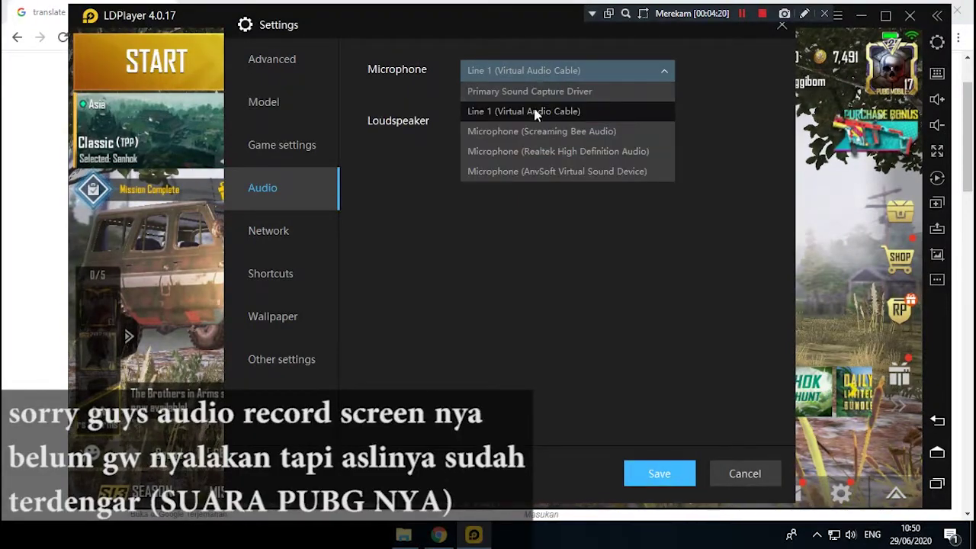
left_click(528, 111)
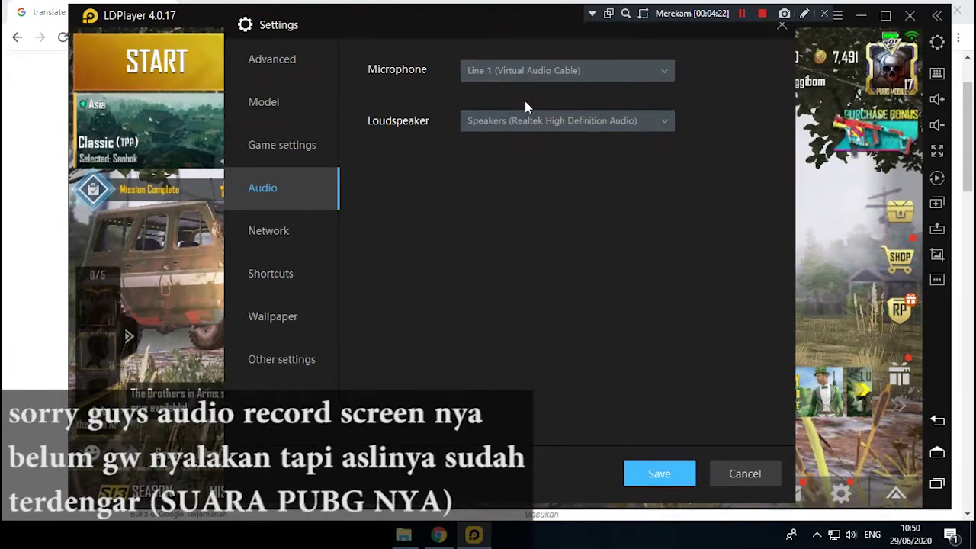
left_click(589, 121)
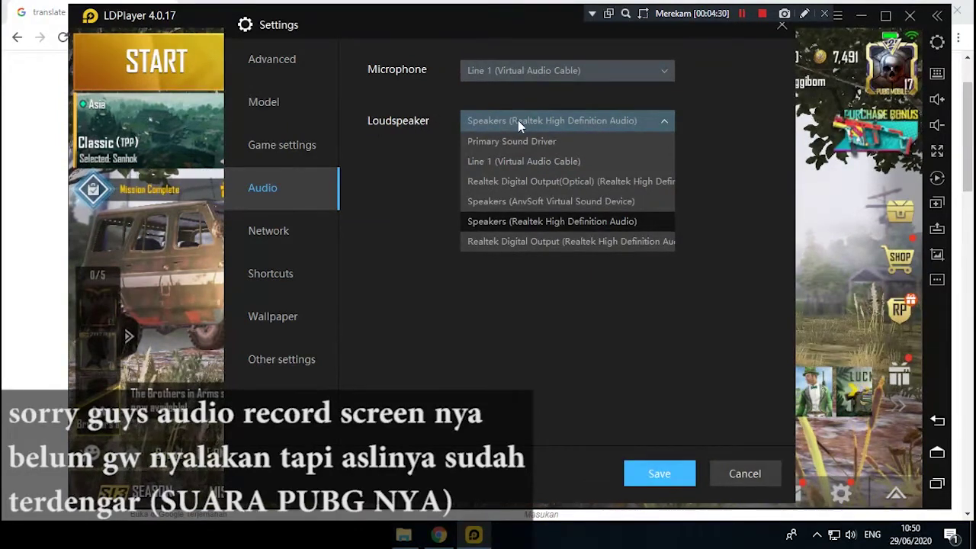
left_click(551, 221)
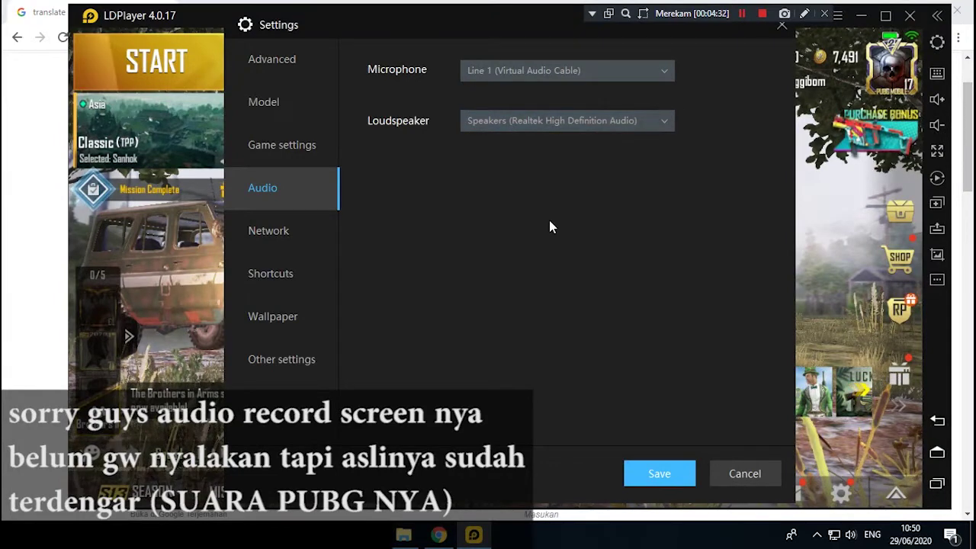